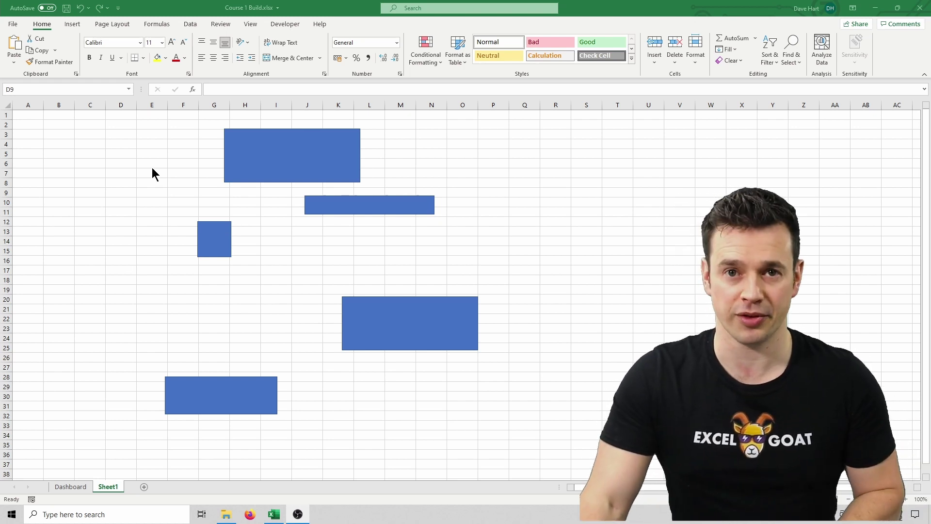
Step: Draw a small rectangle shape across columns C to E around rows 3 to 6, and delete it
left_click(76, 26)
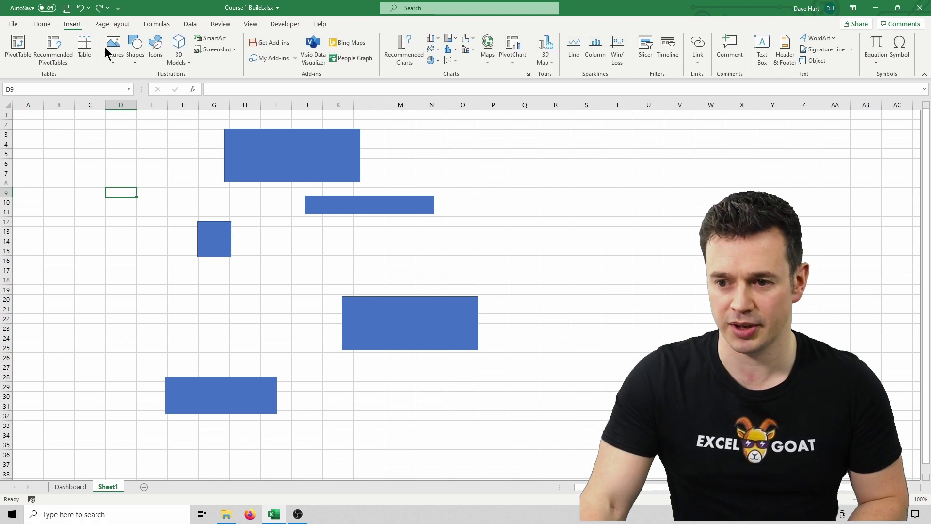
left_click(134, 45)
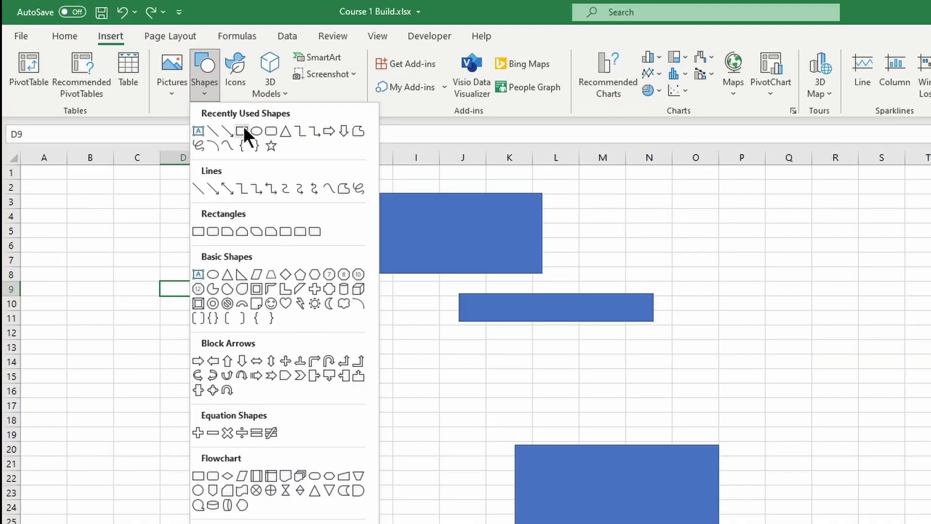
left_click(213, 116)
left_click_drag(122, 180, 222, 222)
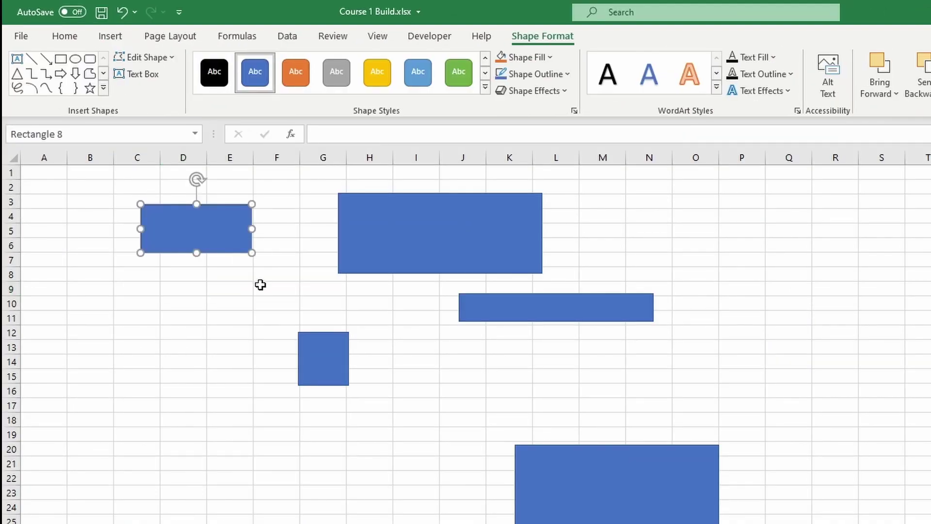
key("Delete")
left_click(224, 312)
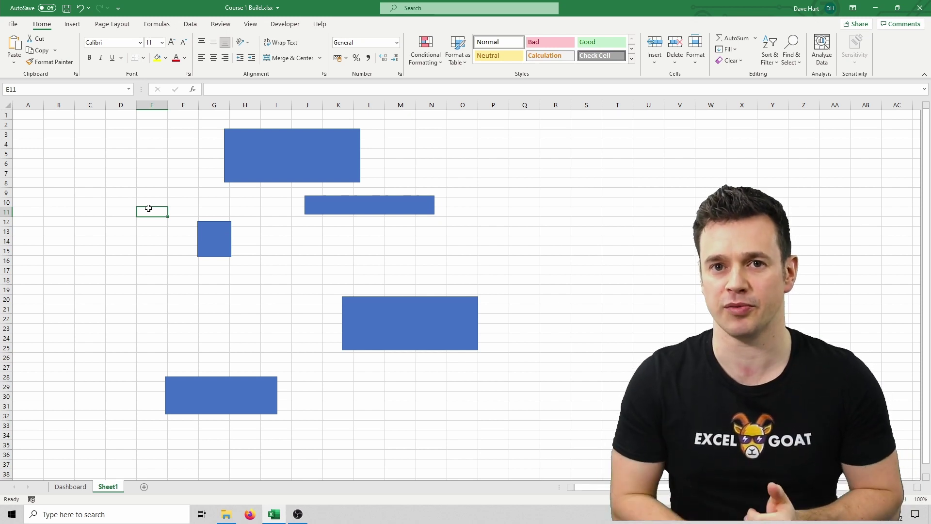
Step: Match the width of the four lower rectangles to the topmost one by setting it to 7.41 cm
left_click(319, 153)
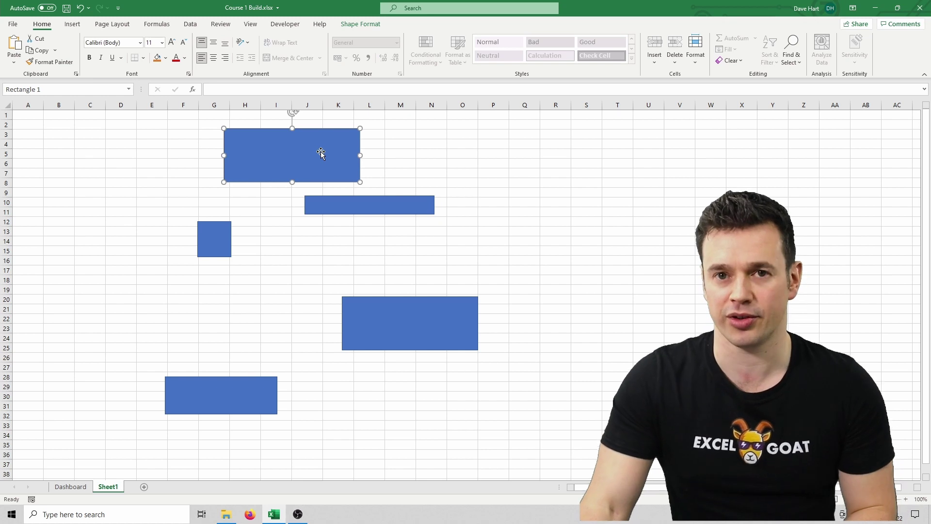
left_click(358, 25)
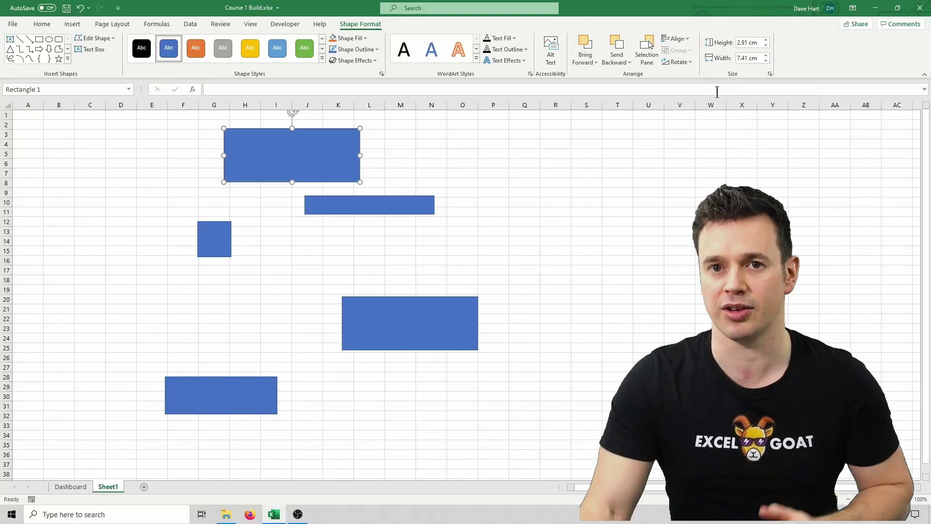
left_click(524, 225)
left_click(394, 202)
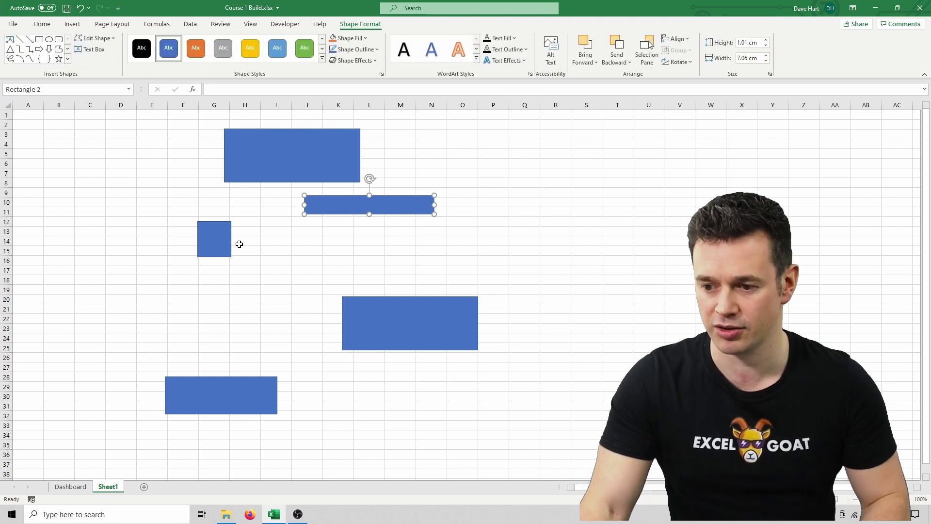
left_click(209, 248, "shift")
left_click(427, 314, "shift")
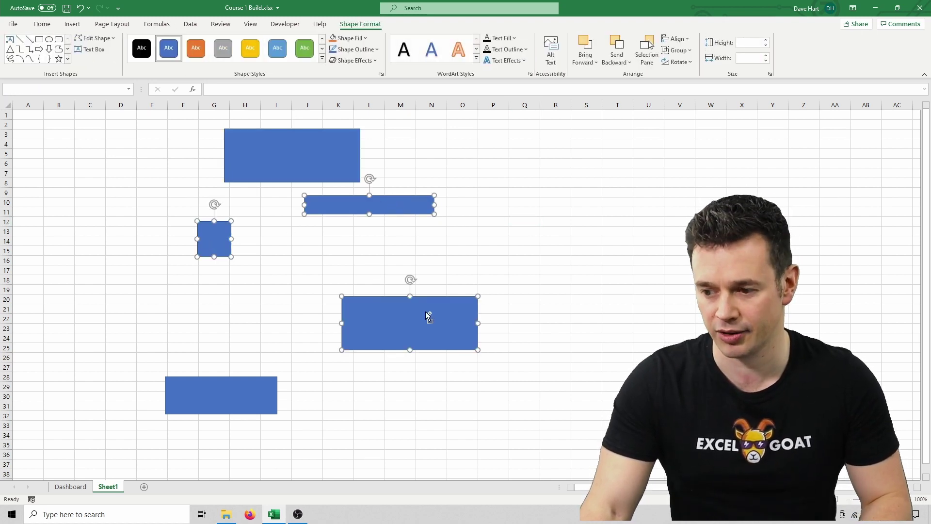
left_click(210, 394, "shift")
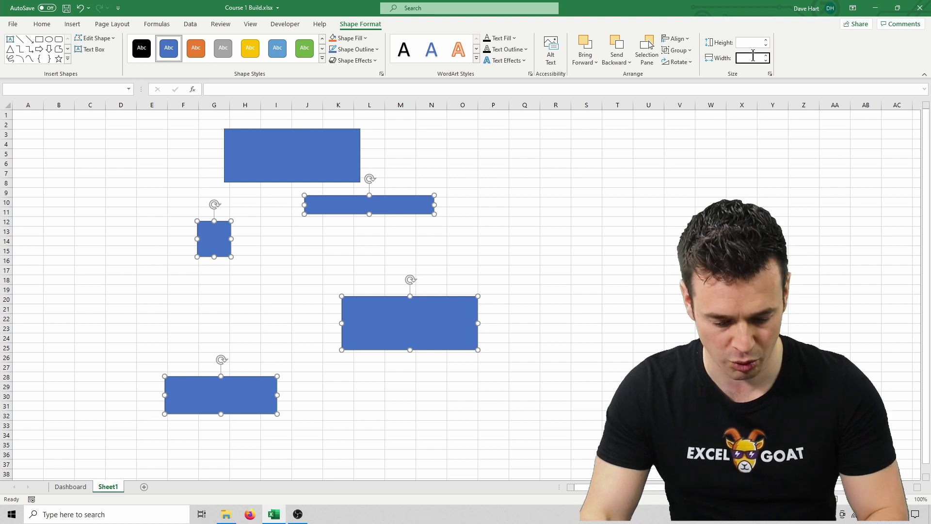
key("Return")
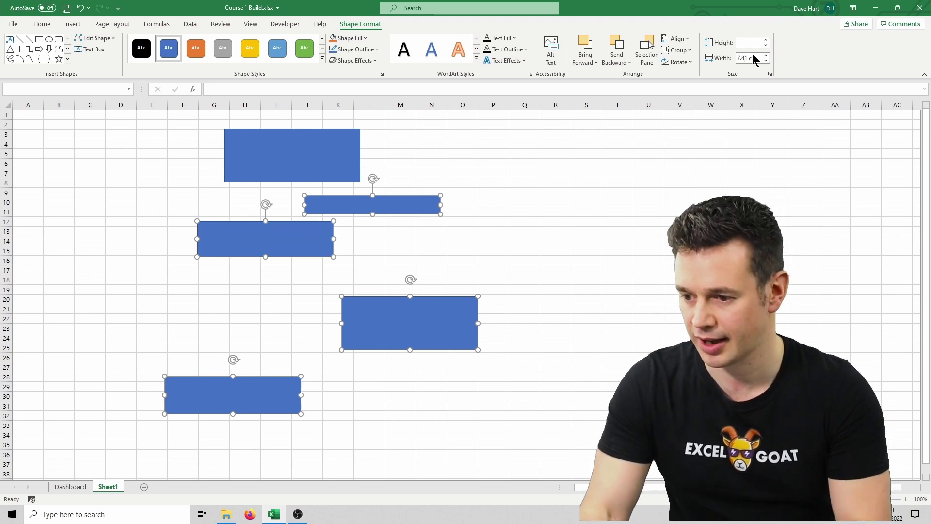
Step: Match the height of the four lower rectangles to the topmost one by setting it to 2.91 cm
left_click(321, 176)
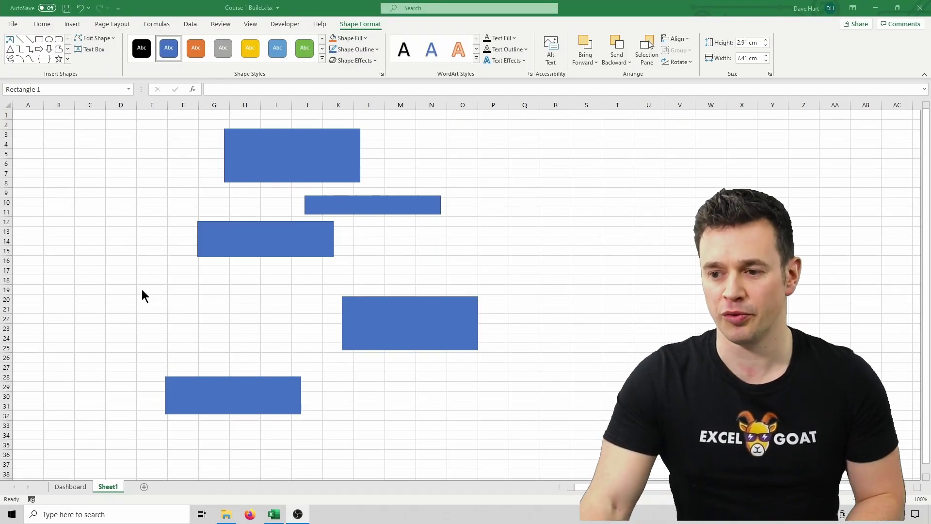
left_click(293, 152)
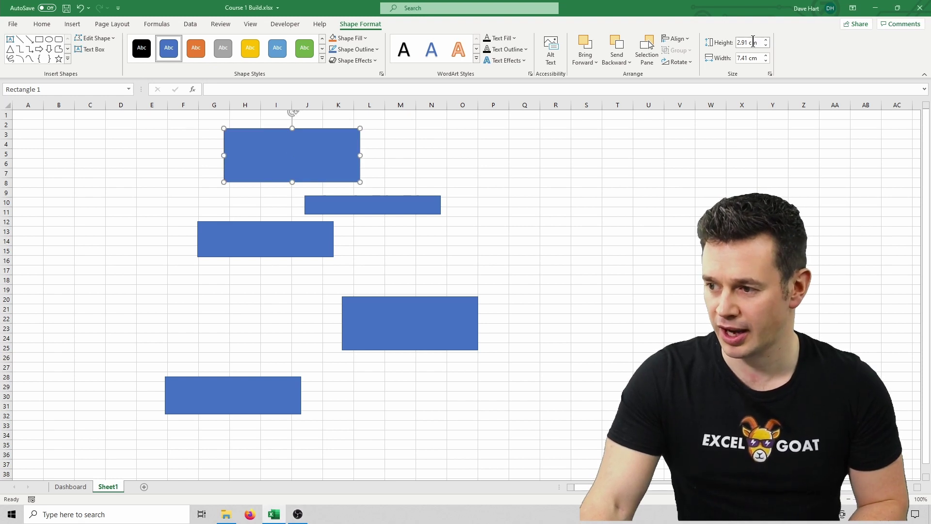
left_click(391, 207)
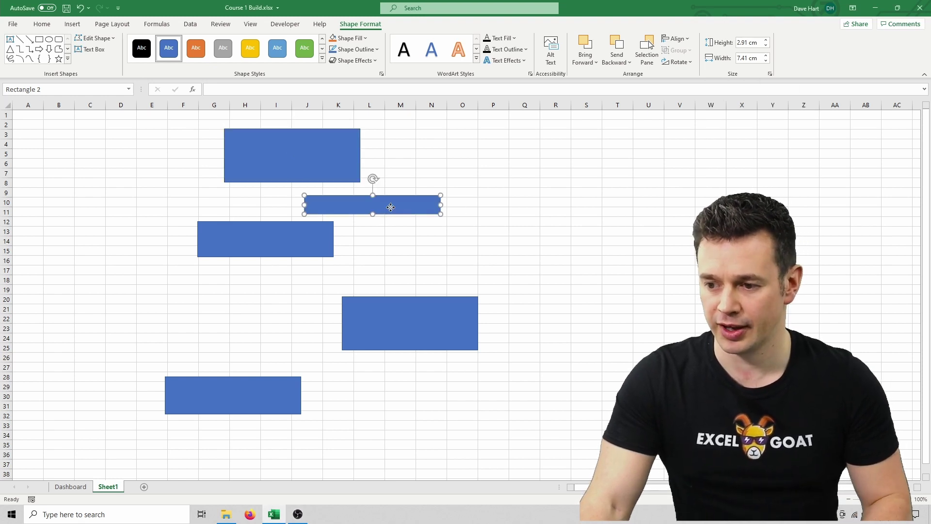
left_click(298, 249, "shift")
left_click(362, 330, "shift")
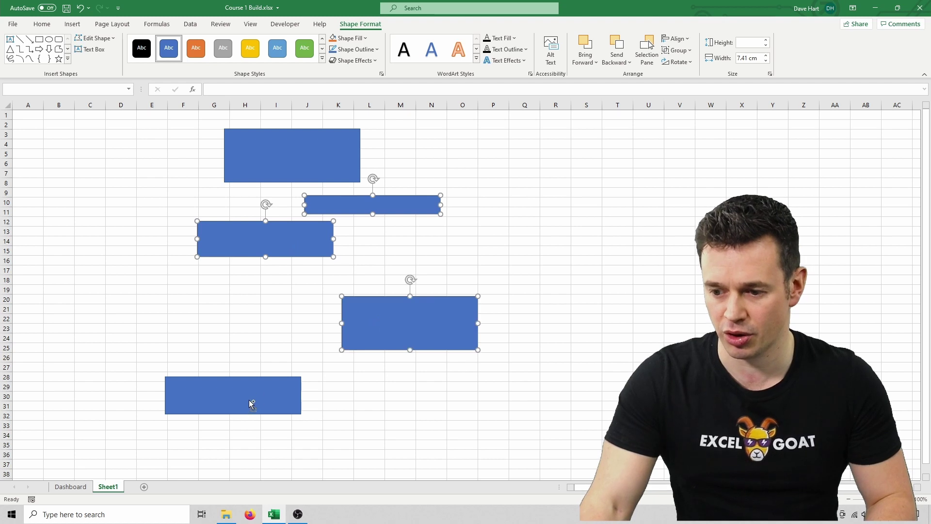
left_click(247, 406, "shift")
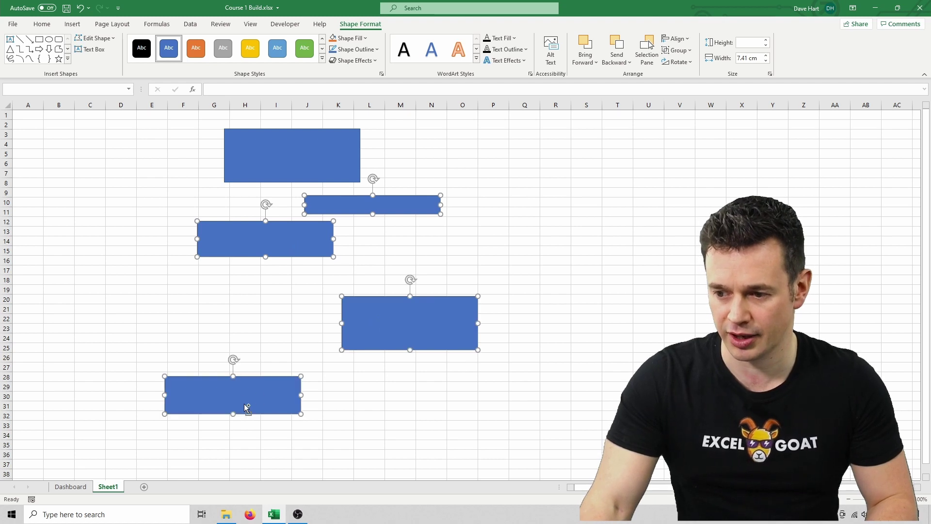
left_click(747, 42)
type("2.91")
key("Return")
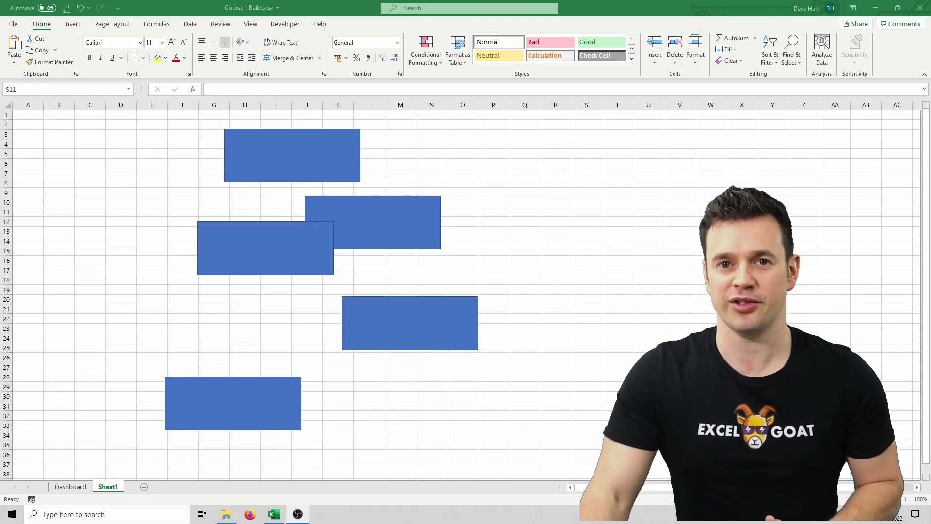
Step: Move the three uppermost rectangles by hand into a rough vertical stack around columns H to N
left_click_drag(301, 156, 357, 153)
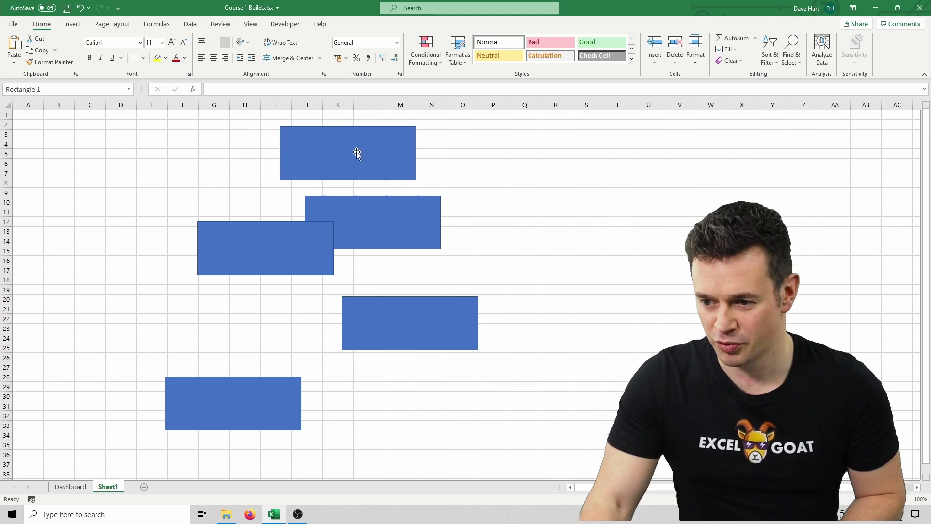
left_click_drag(377, 217, 360, 215)
left_click_drag(266, 254, 321, 250)
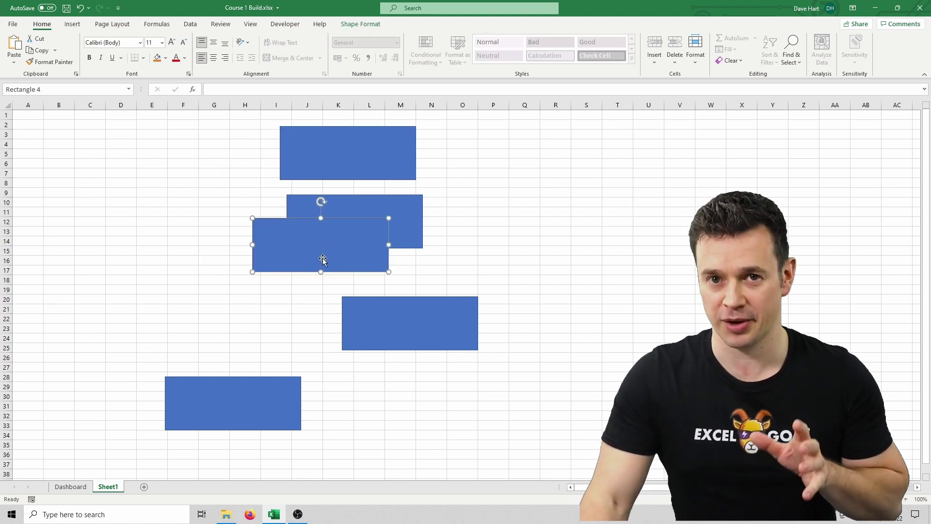
Step: Align all five rectangles to their centers and distribute them vertically
left_click(359, 152)
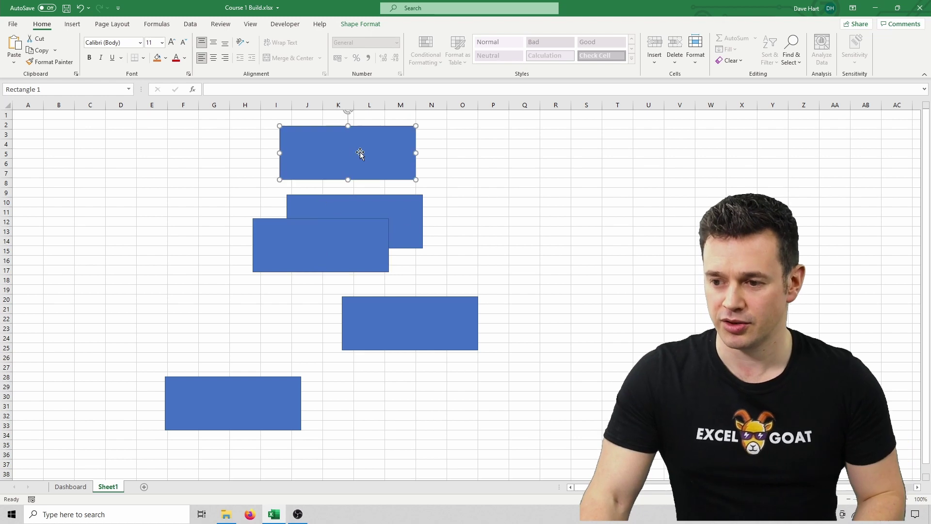
left_click(411, 230, "shift")
left_click(272, 267, "shift")
left_click(413, 348, "shift")
left_click(256, 386, "shift")
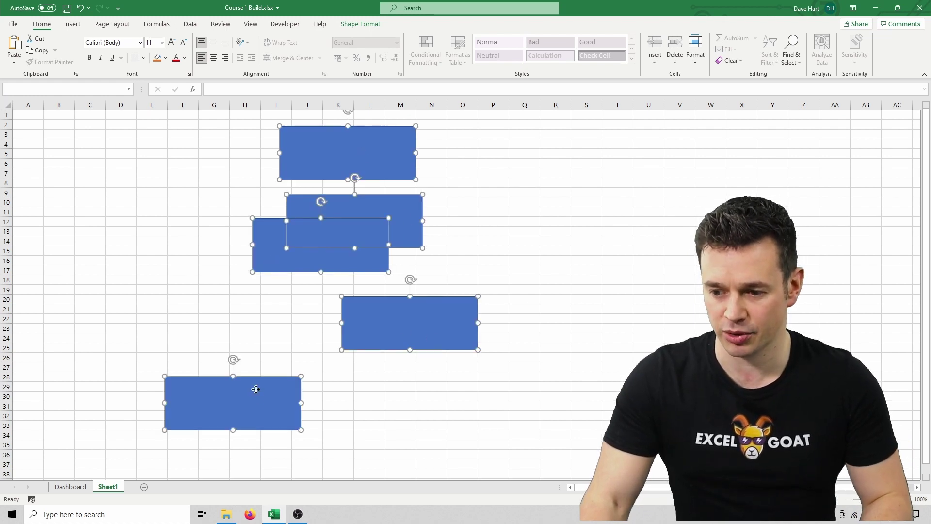
left_click(373, 24)
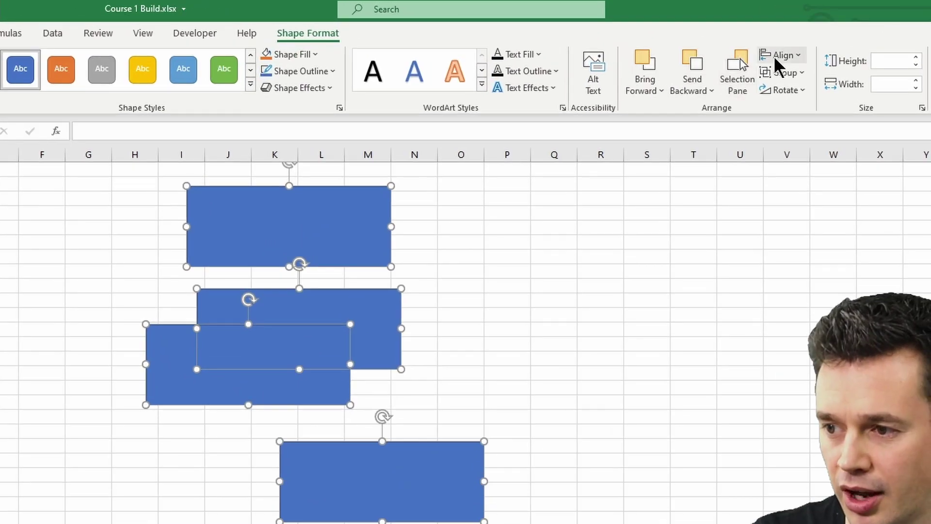
left_click(775, 55)
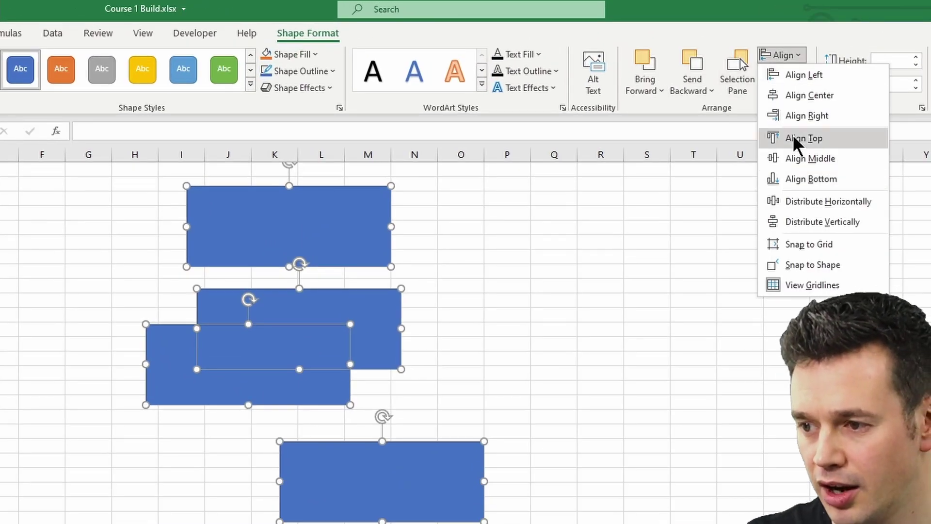
left_click(792, 94)
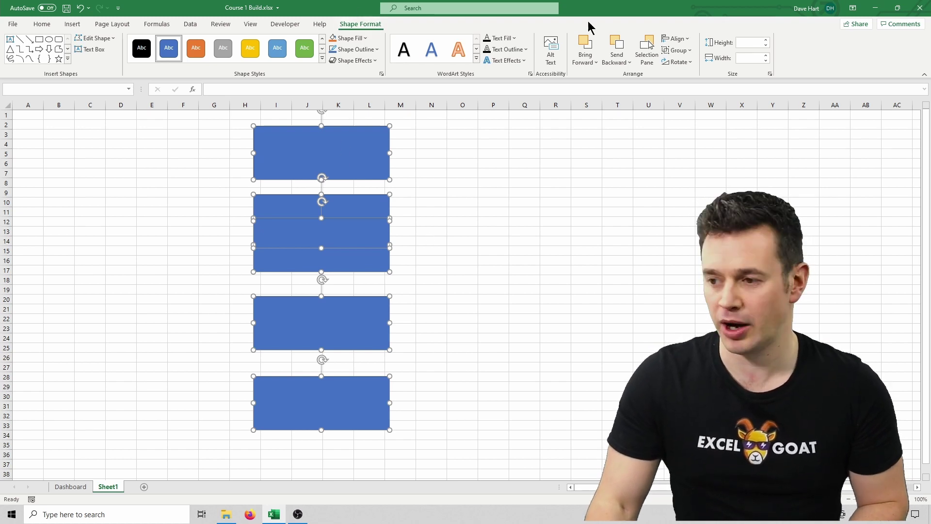
left_click(674, 38)
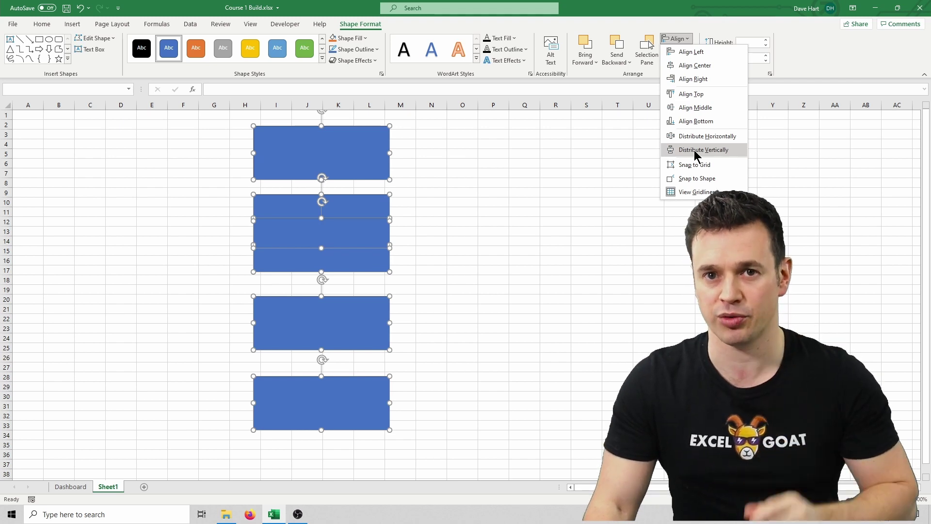
left_click(694, 150)
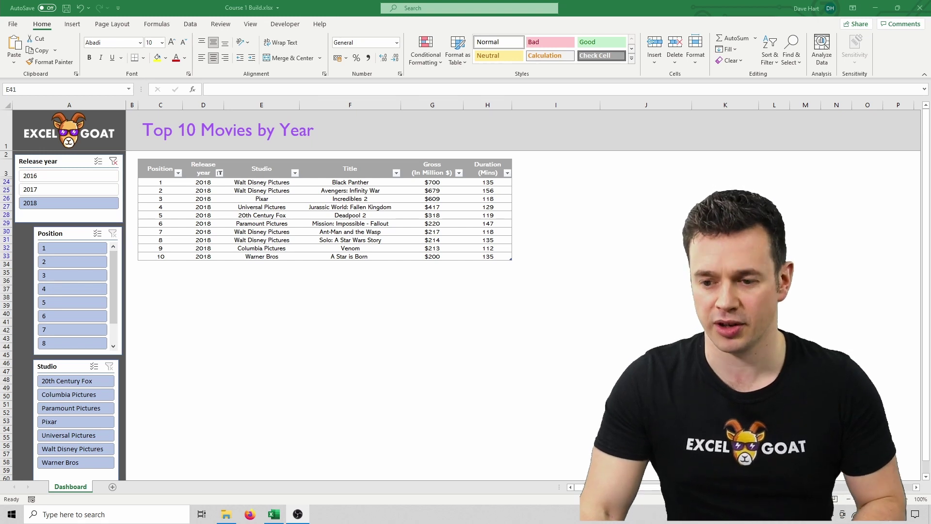
Step: Set the width of the Position and Studio slicers to 5.9 cm to match the Release year slicer
left_click(77, 160)
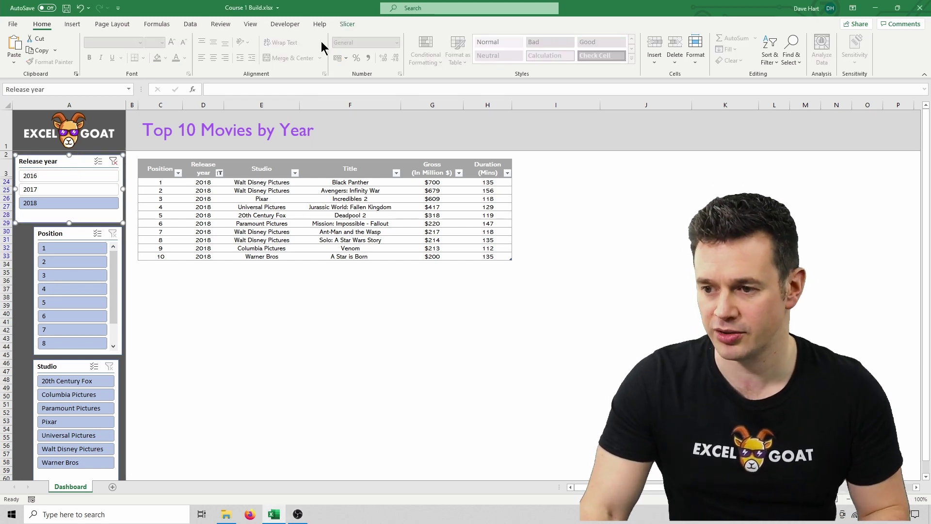
left_click(352, 21)
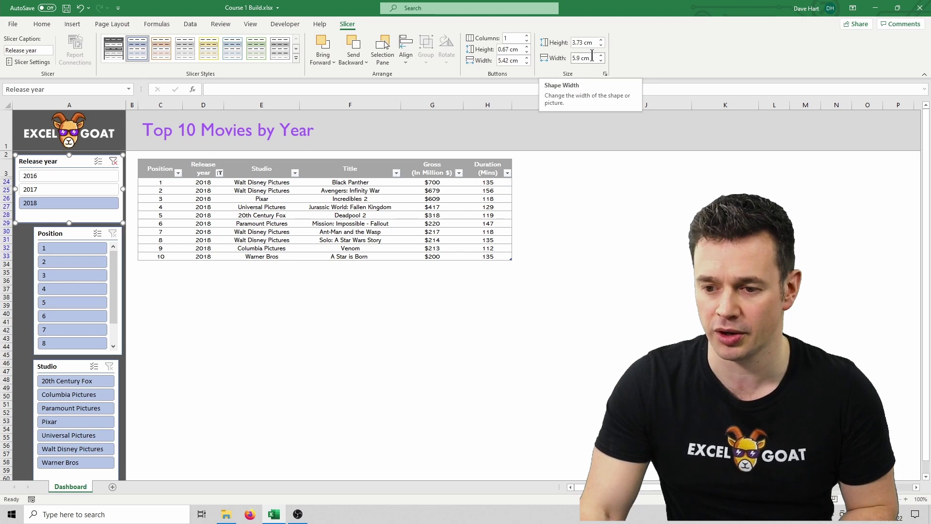
left_click(81, 237)
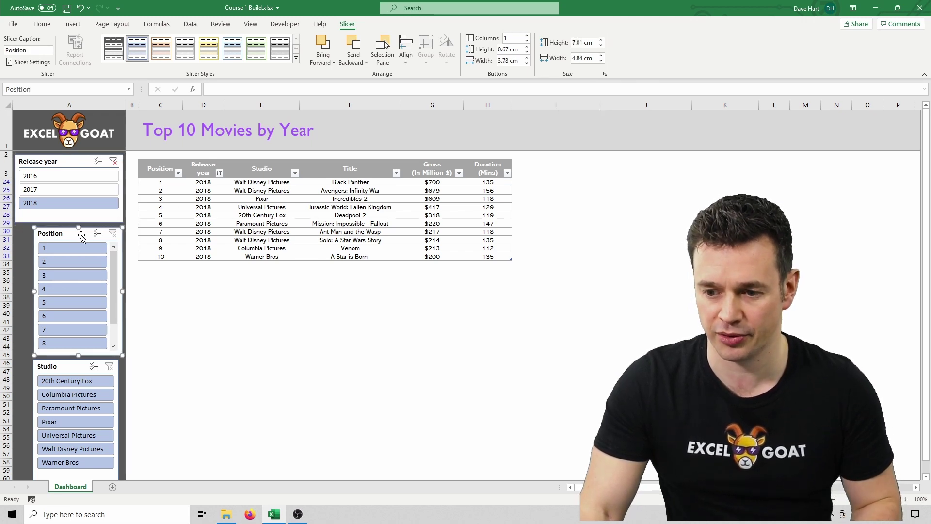
left_click(78, 368, "ctrl")
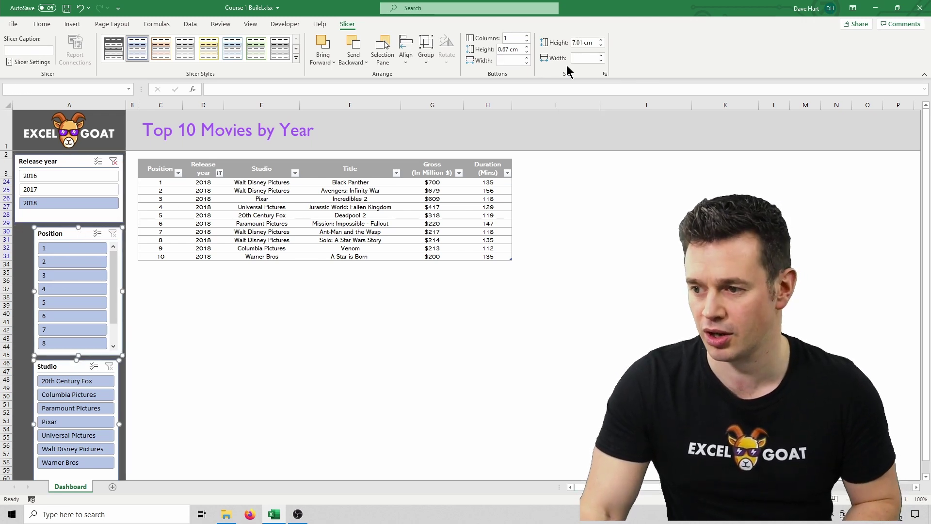
left_click(584, 59)
type("5.")
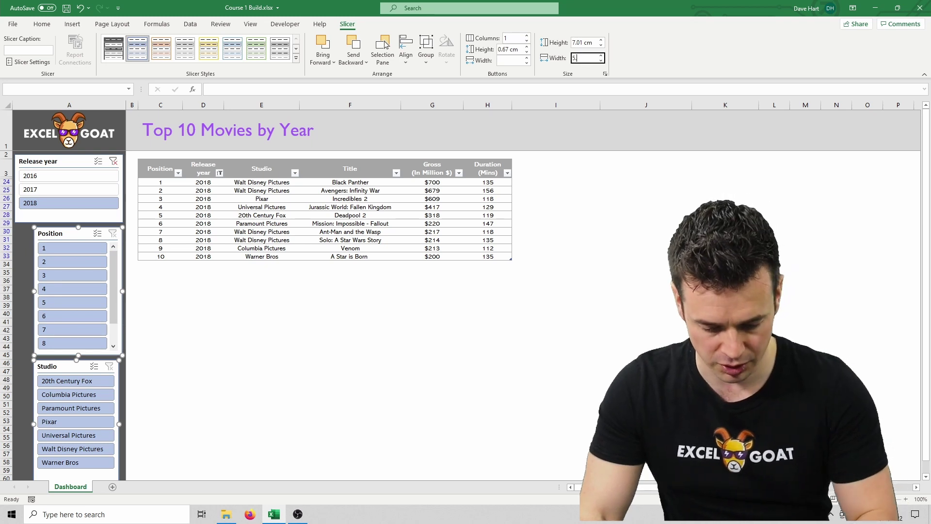
type("9")
key("Return")
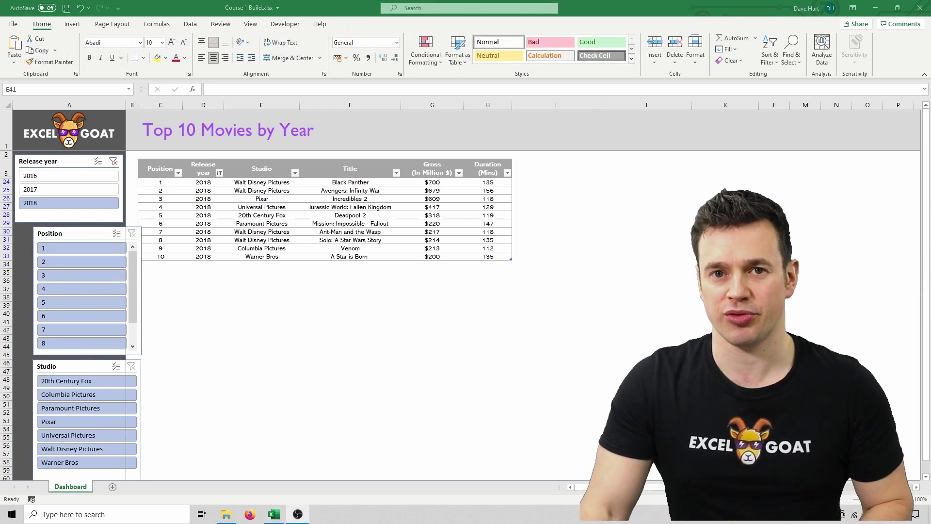
Step: Align the Release year, Position and Studio slicers to their centers
left_click(79, 161)
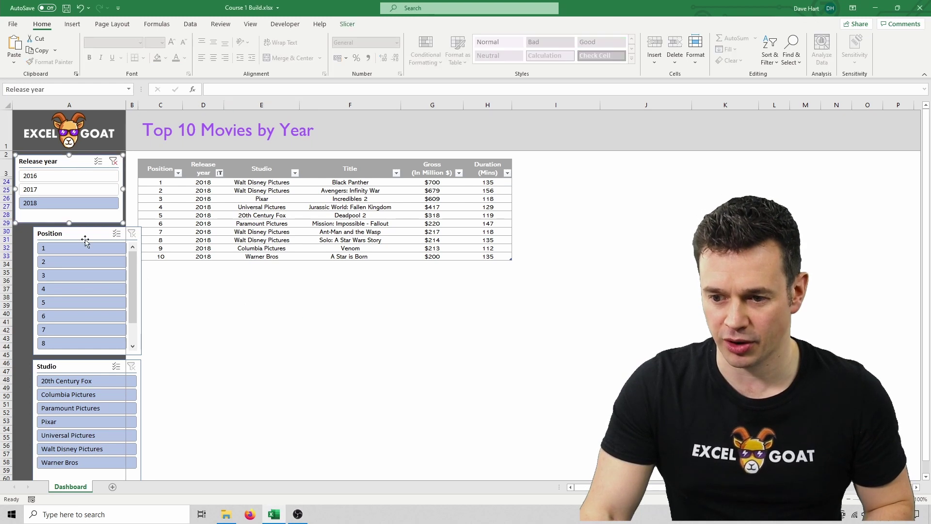
left_click(83, 235, "ctrl")
left_click(75, 362, "ctrl")
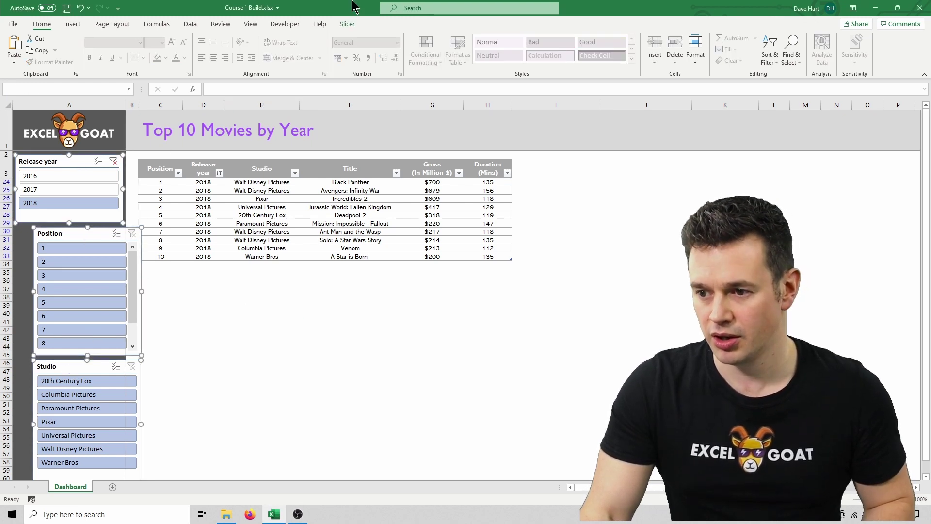
left_click(347, 24)
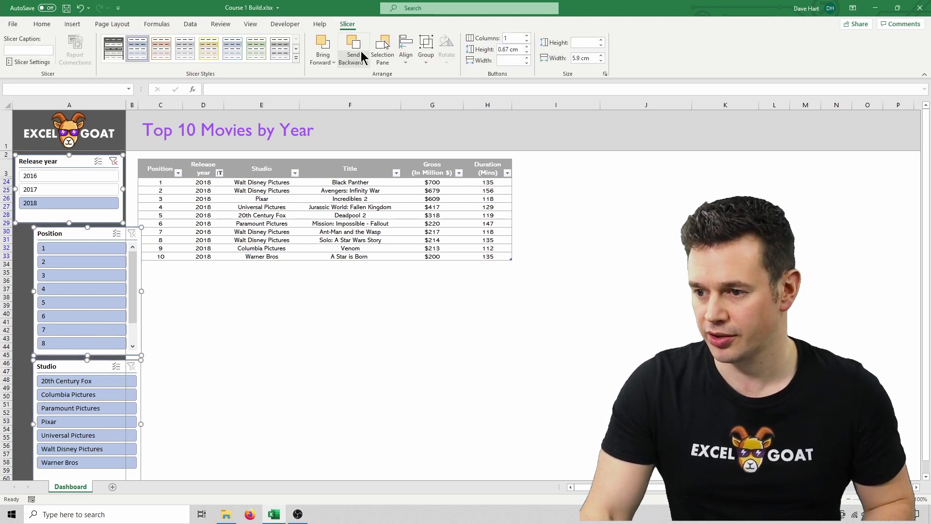
left_click(405, 57)
left_click(424, 91)
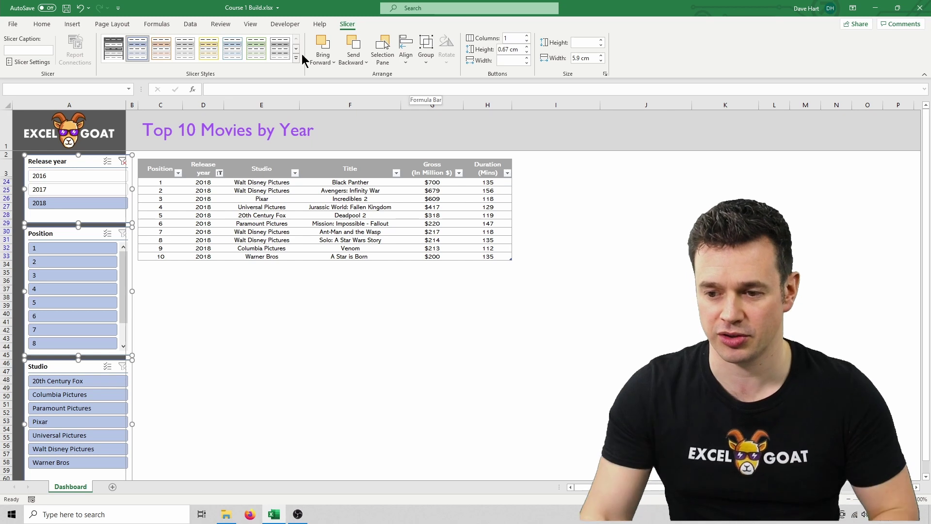
Step: Move the Release year, Position and Studio slicers together to the left so they fit centred within the column A sidebar
left_click_drag(86, 162, 77, 162)
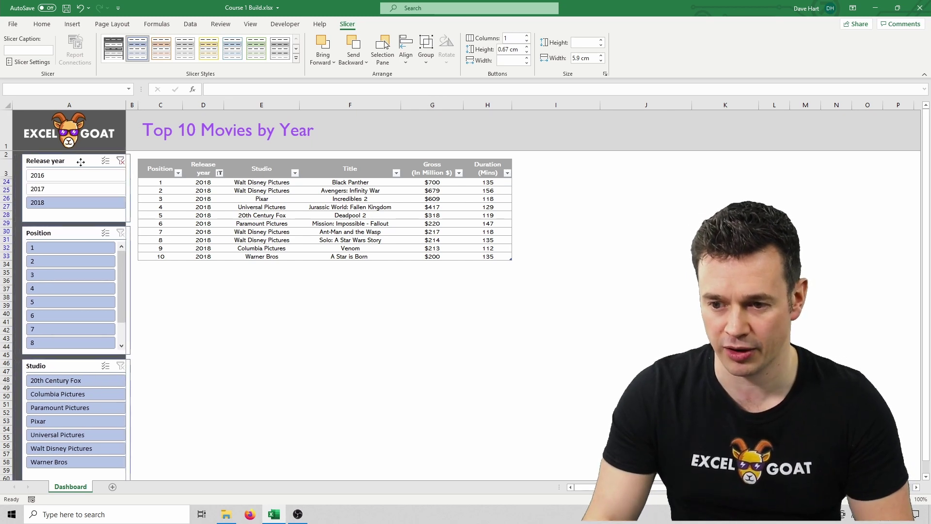
left_click(81, 161)
key("ctrl+a")
key("Left")
key("Left")
key("Left")
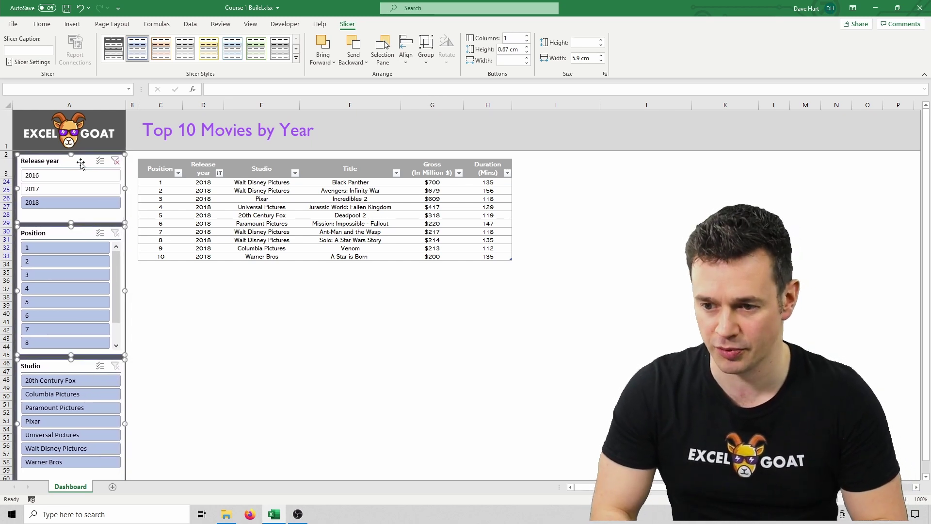
key("Left")
key("Left")
key("Left")
key("Left")
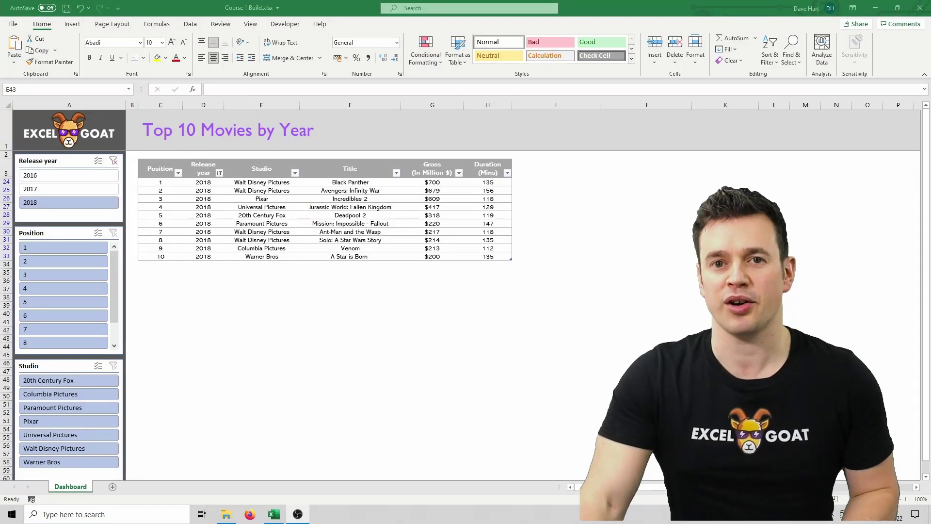
Step: Apply the dark blue slicer style with grey unselected buttons to the Release year slicer
left_click(76, 165)
left_click(347, 24)
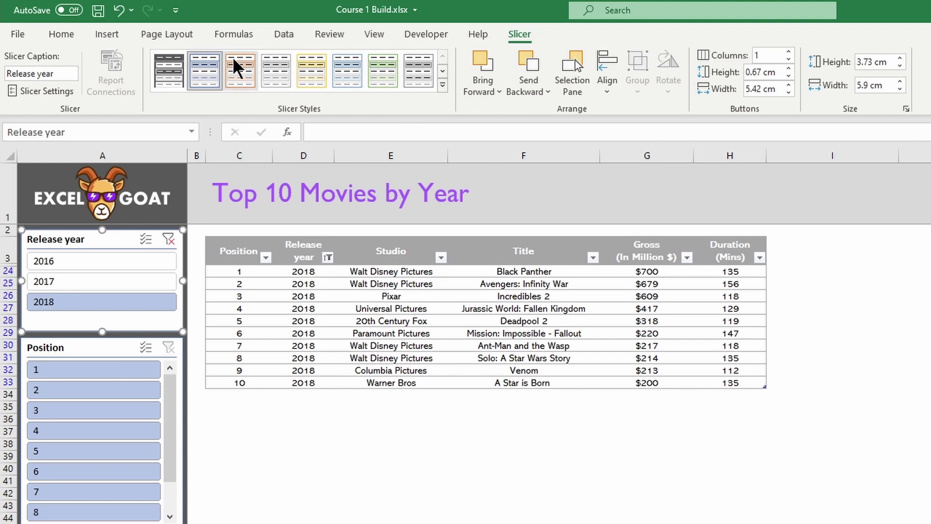
left_click(385, 72)
left_click(442, 71)
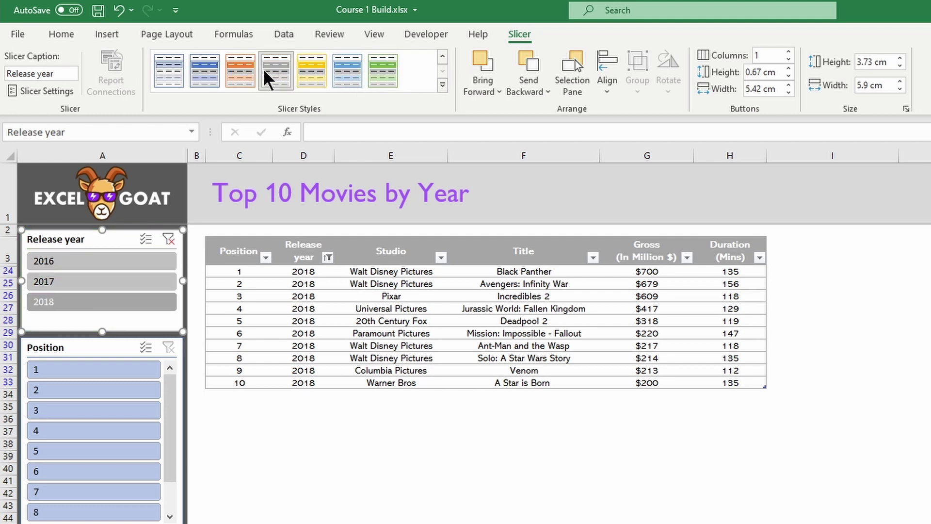
left_click(203, 69)
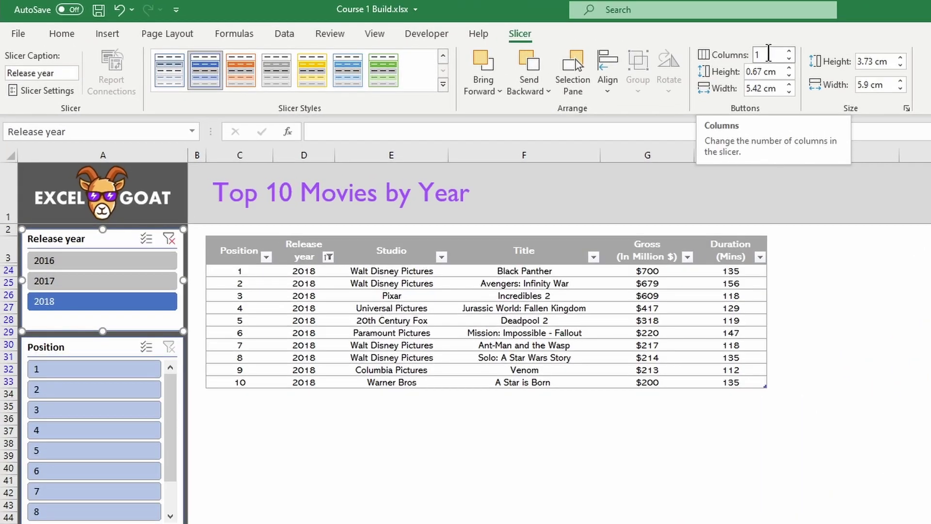
left_click(513, 38)
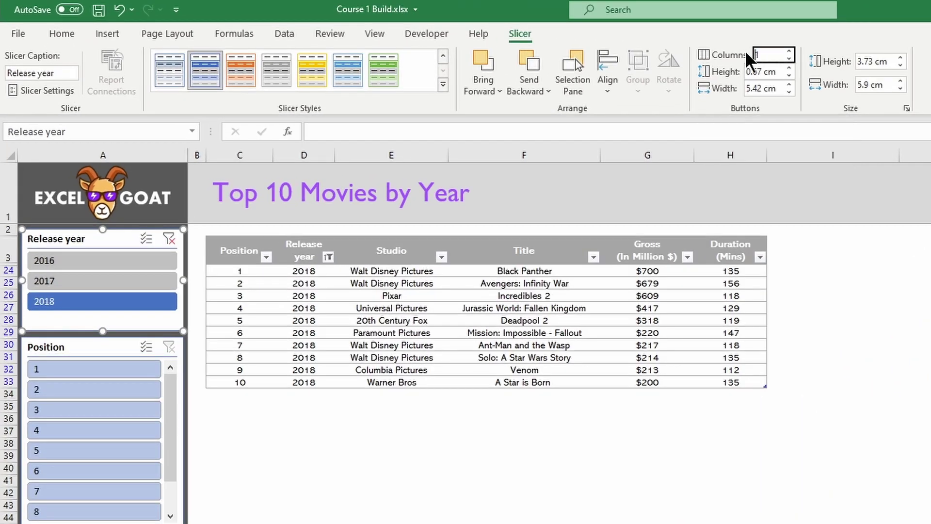
left_click_drag(768, 47, 743, 50)
key("Return")
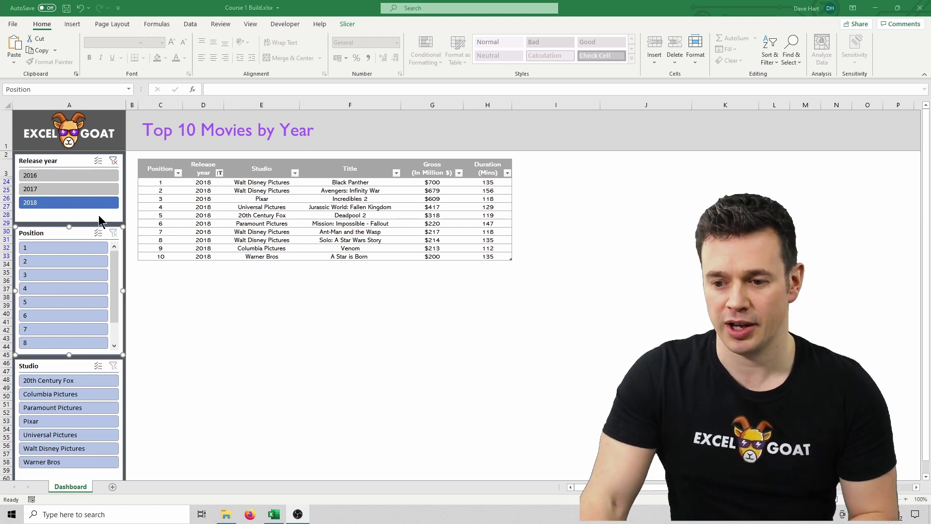
Step: Arrange the Position slicer's buttons in 4 columns
left_click(349, 25)
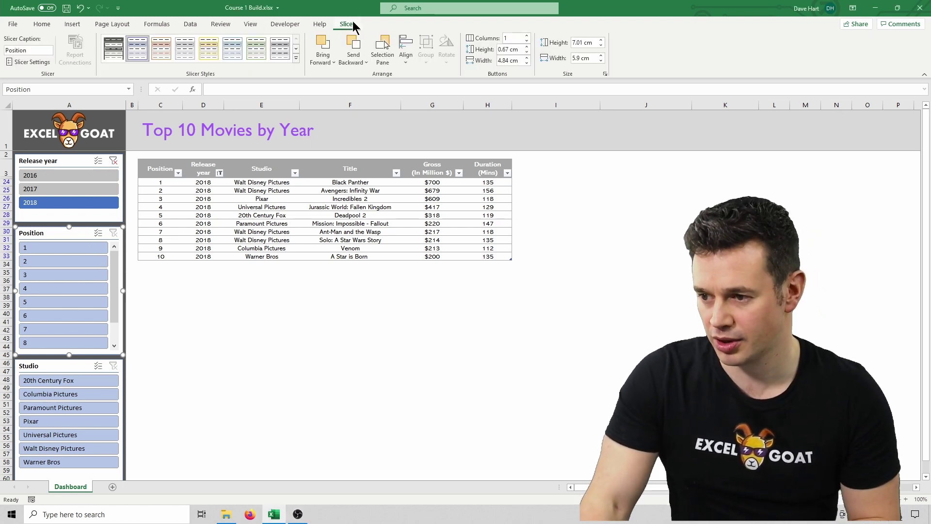
left_click(527, 36)
left_click(527, 36)
left_click(527, 36)
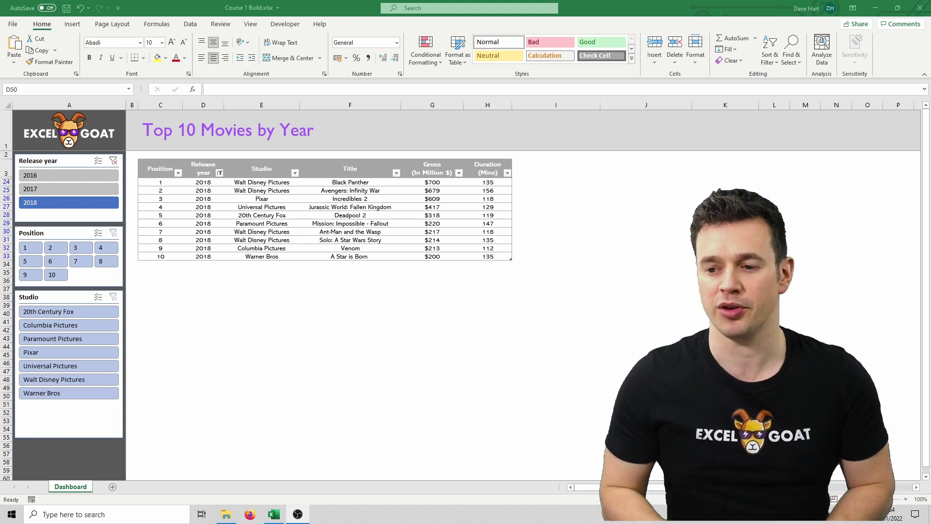
Step: Select the Release year slicer and bring up its slicer formatting options
left_click(73, 160)
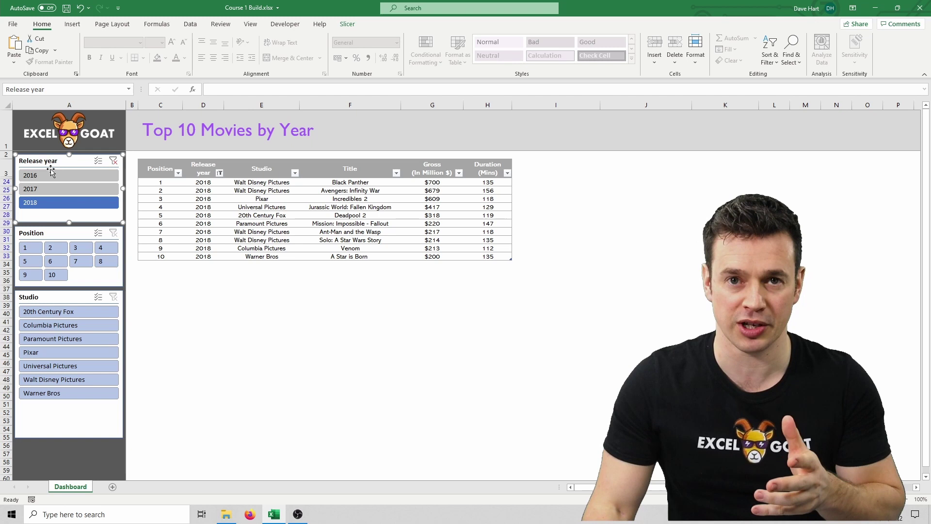
left_click(347, 24)
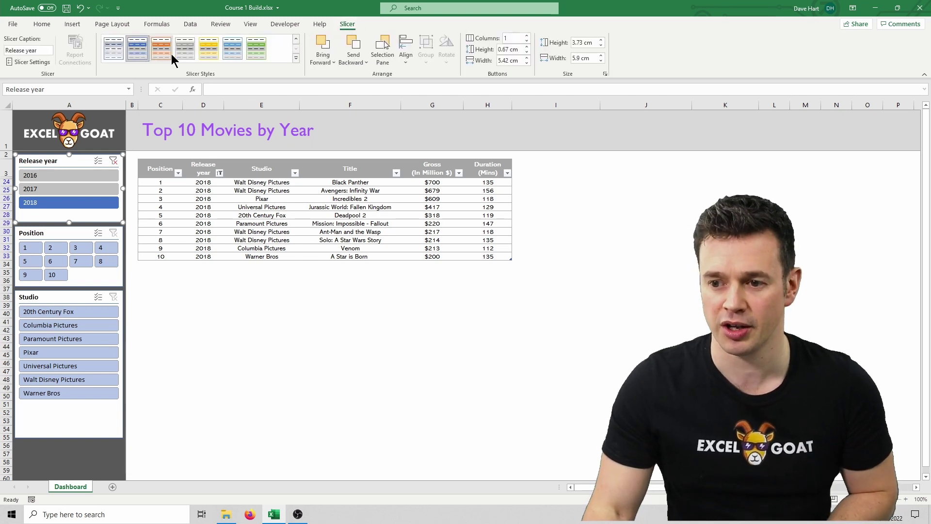